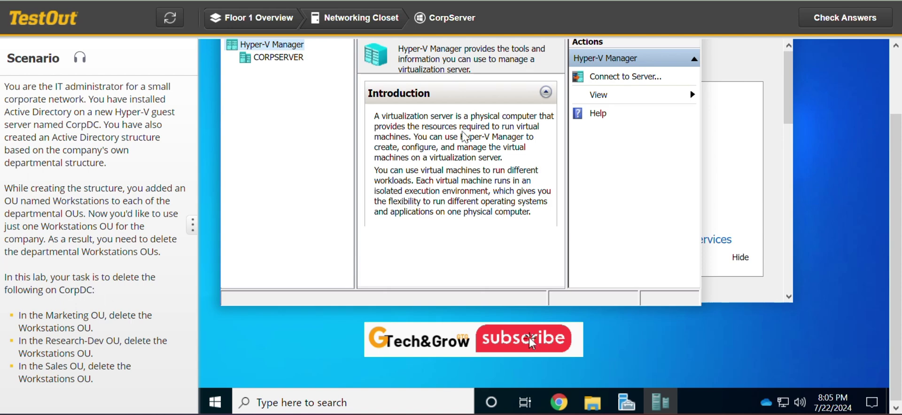
# Connect to the CorpDC virtual machine listed under CORPSERVER in Hyper-V Manager.
pyautogui.click(279, 57)
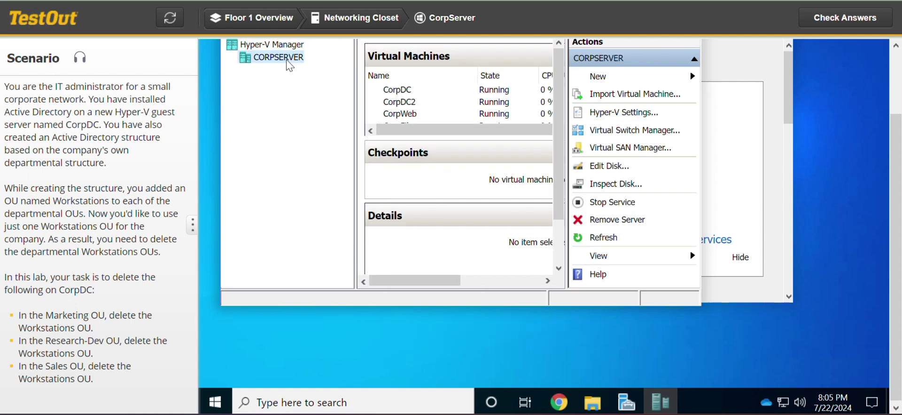
pyautogui.doubleClick(405, 93)
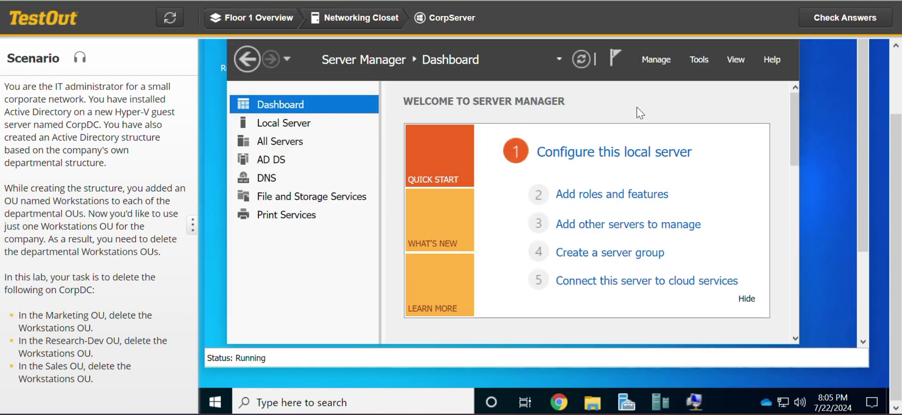
# Launch Active Directory Users and Computers from Server Manager's Tools menu.
pyautogui.click(704, 60)
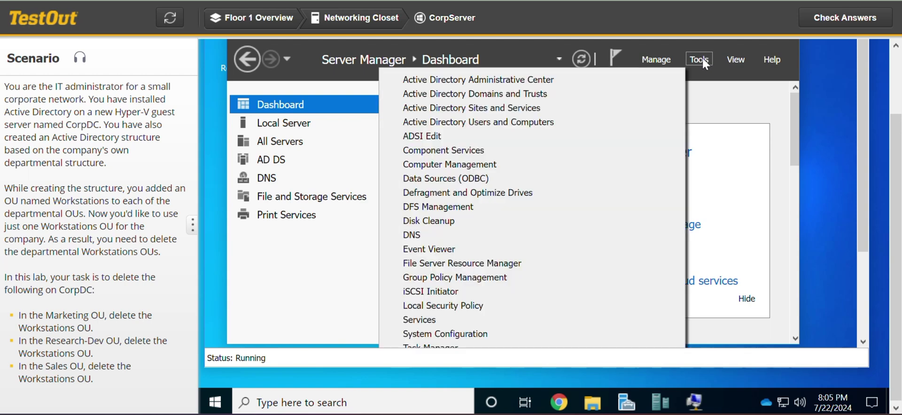
pyautogui.click(561, 126)
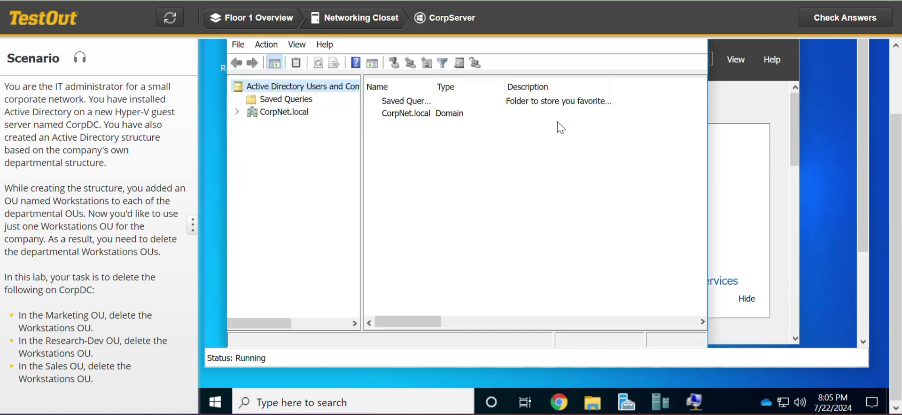
# Expand CorpNet.local, maximize the console, and open the Workstations OU under Marketing.
pyautogui.click(240, 112)
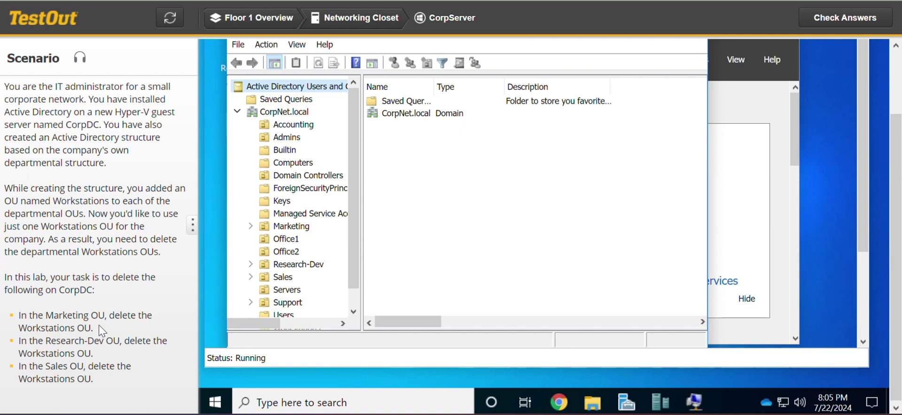
pyautogui.scroll(-1, 355, 159)
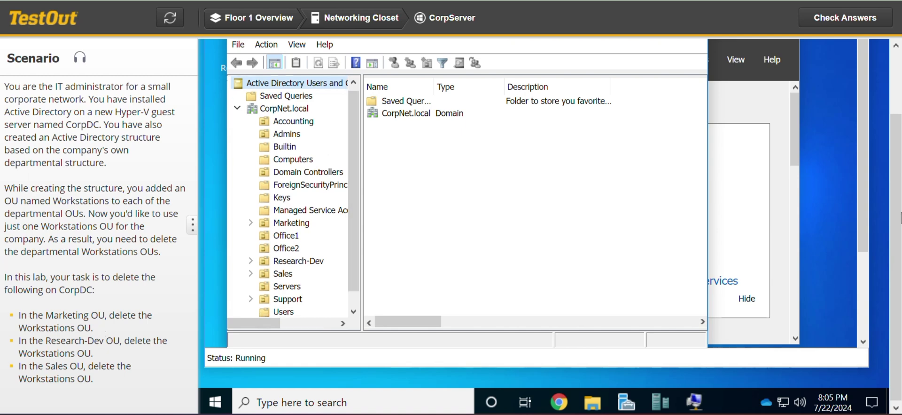
pyautogui.scroll(1, 900, 216)
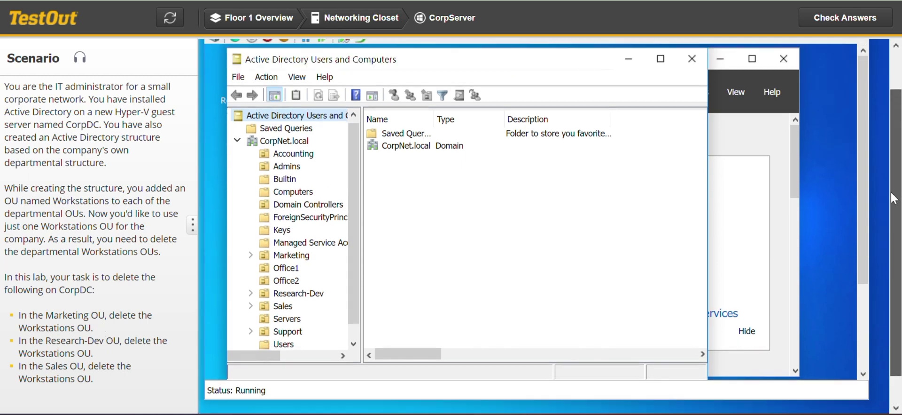
pyautogui.click(660, 60)
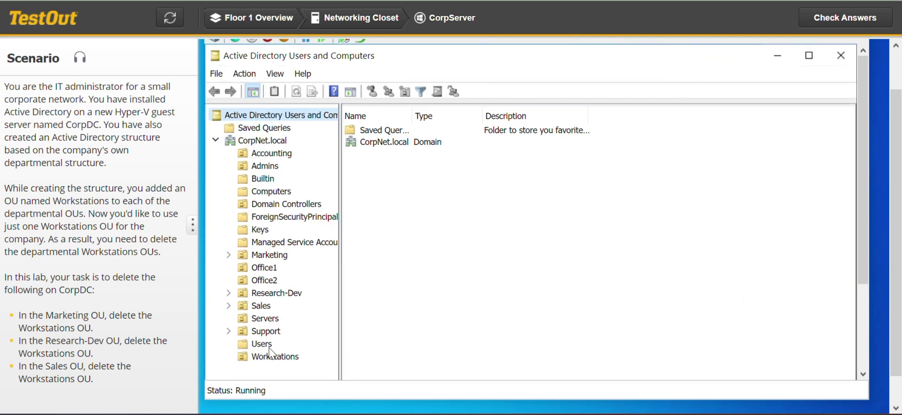
pyautogui.click(229, 254)
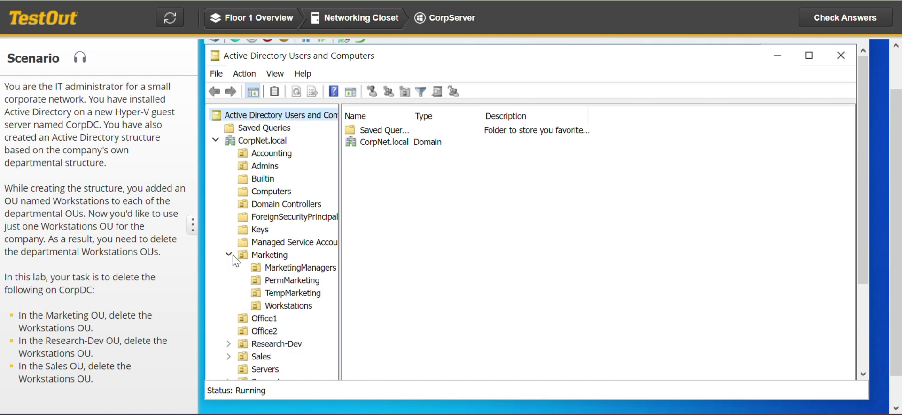
pyautogui.click(289, 305)
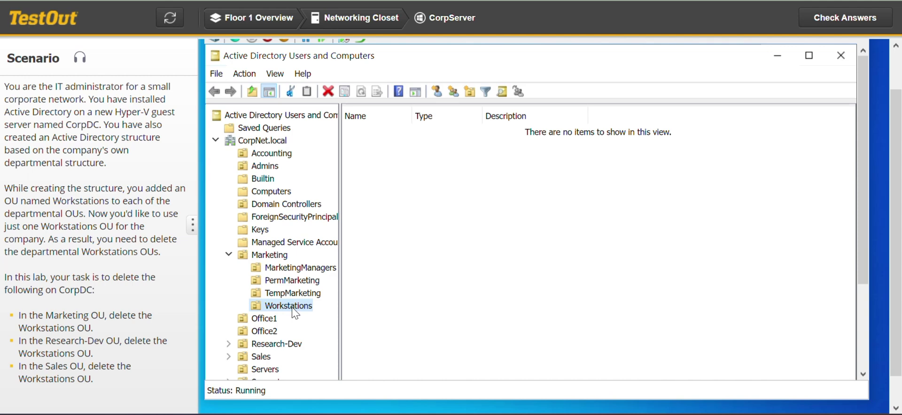
# Check the Workstations OU's actions without deleting, then list Marketing's contents and select Workstations.
pyautogui.rightClick(294, 313)
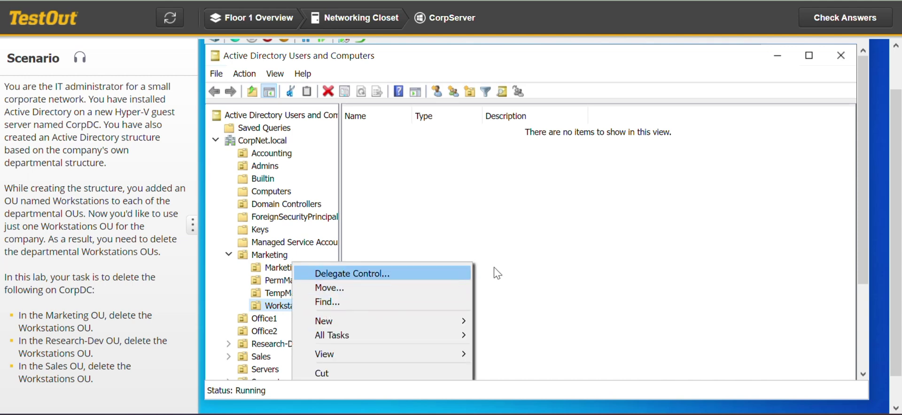
pyautogui.click(861, 229)
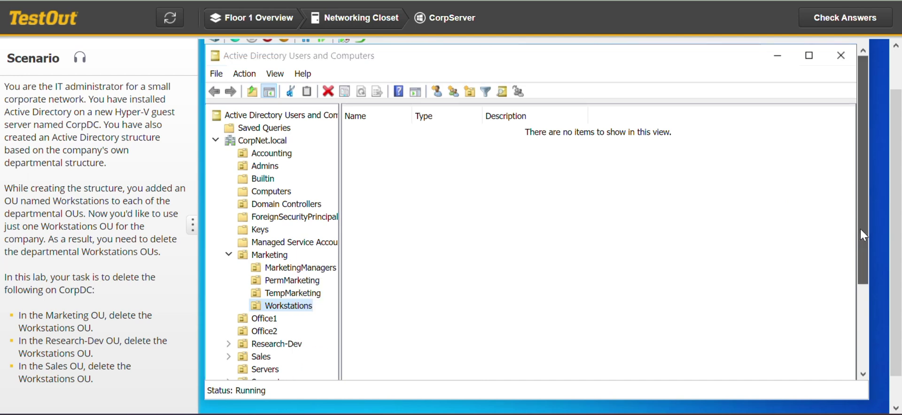
pyautogui.moveTo(861, 228); pyautogui.dragTo(865, 266)
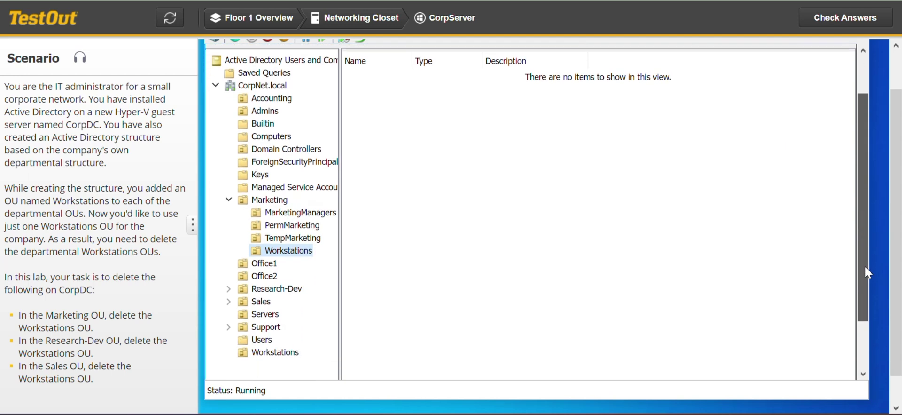
pyautogui.rightClick(285, 255)
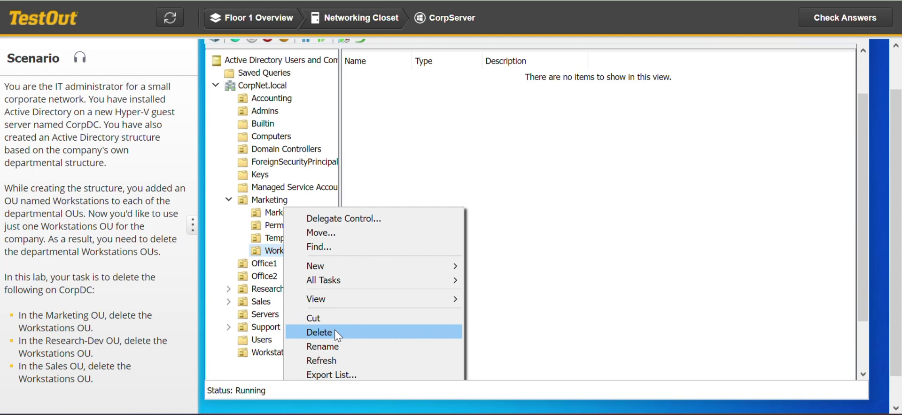
pyautogui.press('Escape')
pyautogui.click(271, 201)
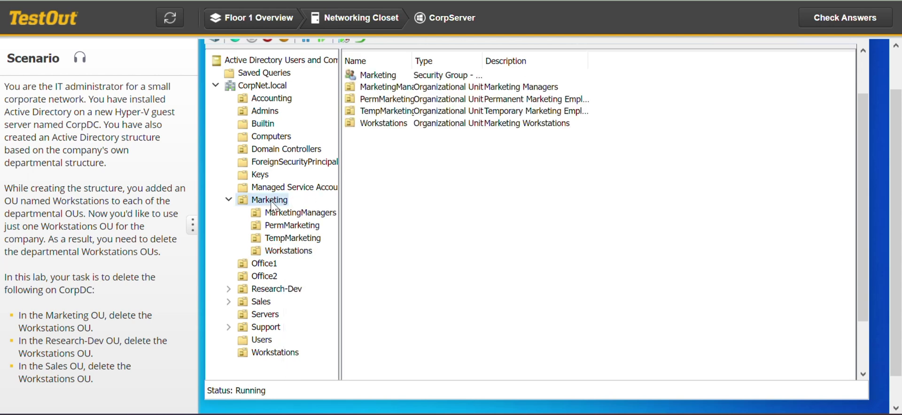
pyautogui.click(400, 125)
pyautogui.rightClick(398, 124)
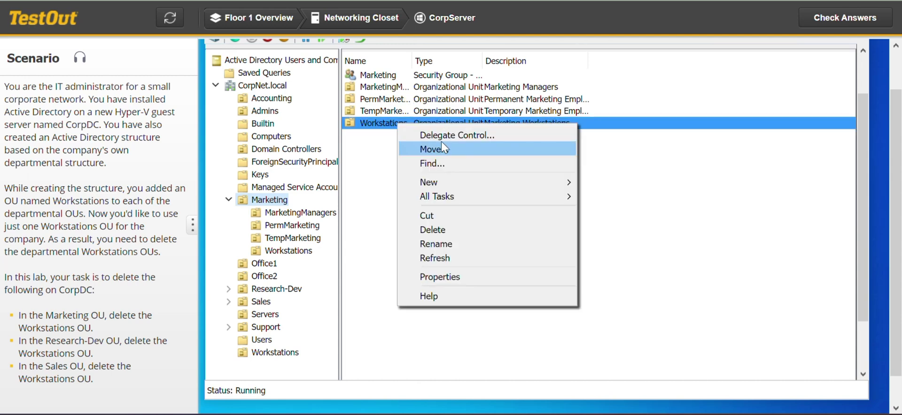
pyautogui.click(458, 229)
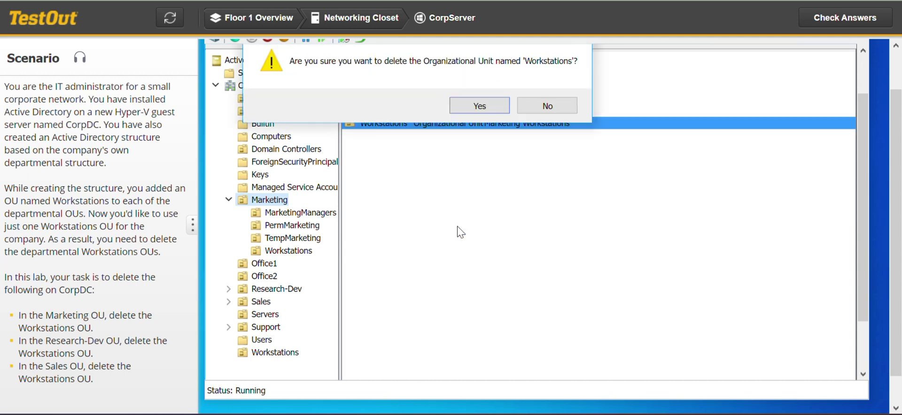
pyautogui.click(483, 107)
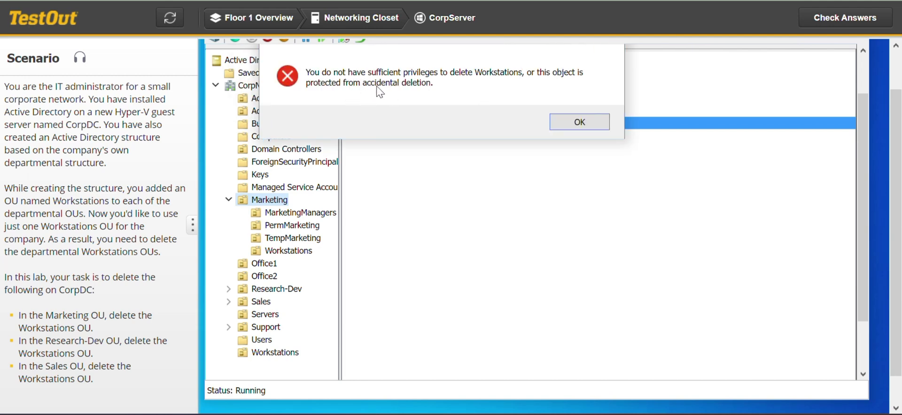
pyautogui.click(598, 127)
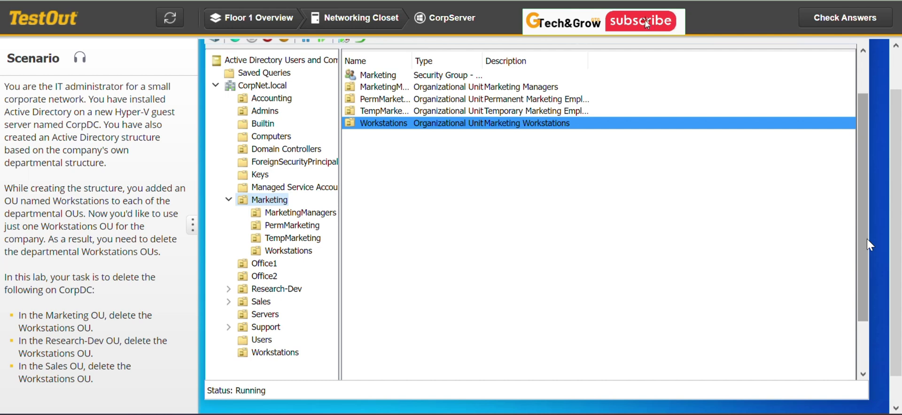
pyautogui.moveTo(896, 251); pyautogui.dragTo(897, 226)
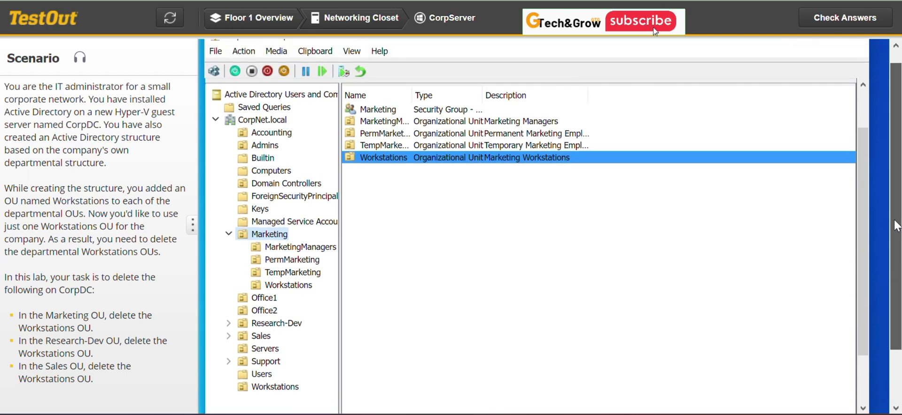
# Browse the VM Connection's View, Action, Clipboard and Help menus, then return to the console.
pyautogui.scroll(1, 359, 47)
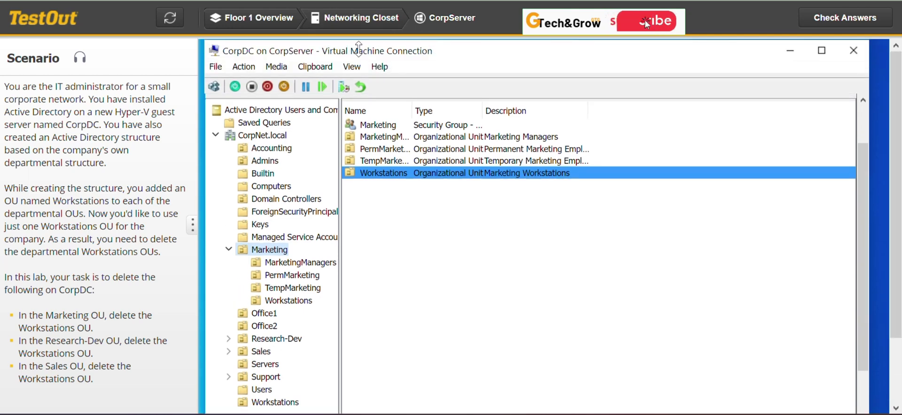
pyautogui.click(354, 67)
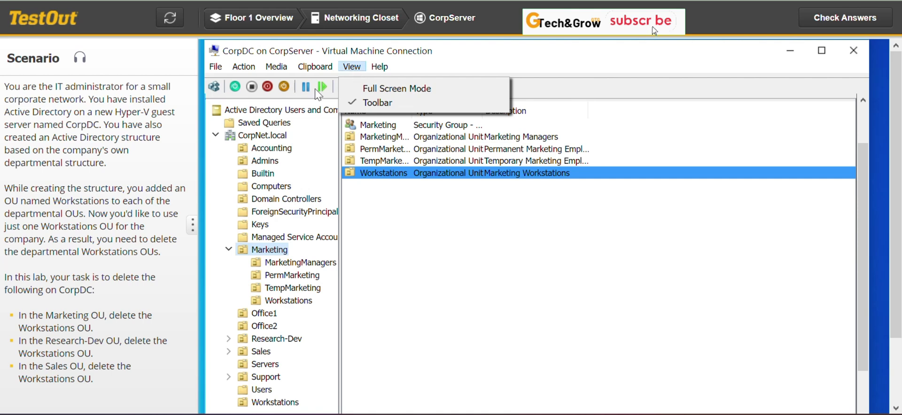
pyautogui.click(243, 68)
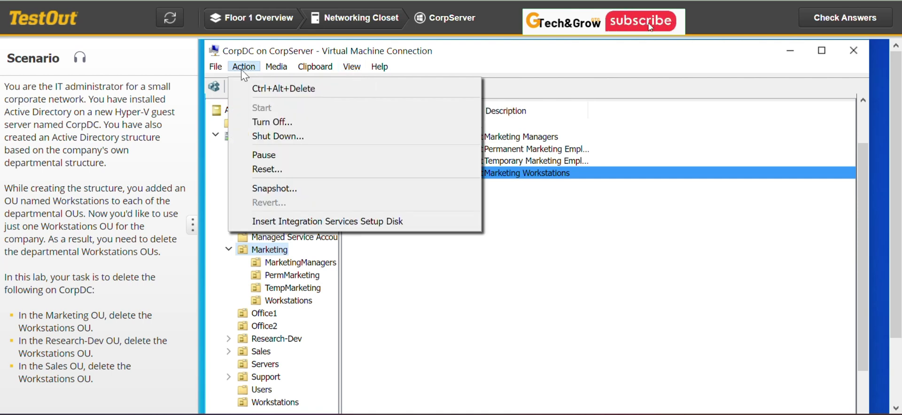
pyautogui.moveTo(220, 70)
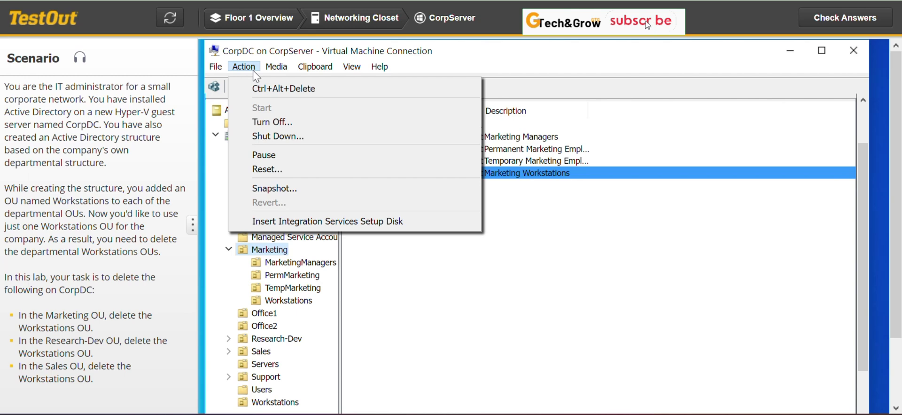
pyautogui.moveTo(329, 68)
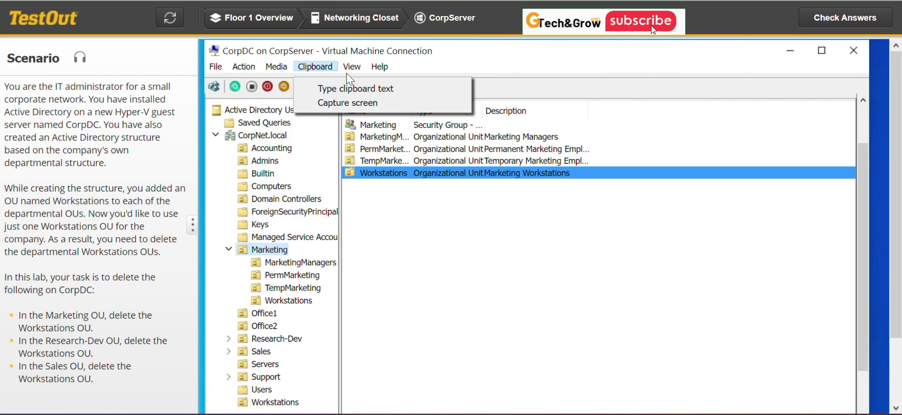
pyautogui.moveTo(365, 68)
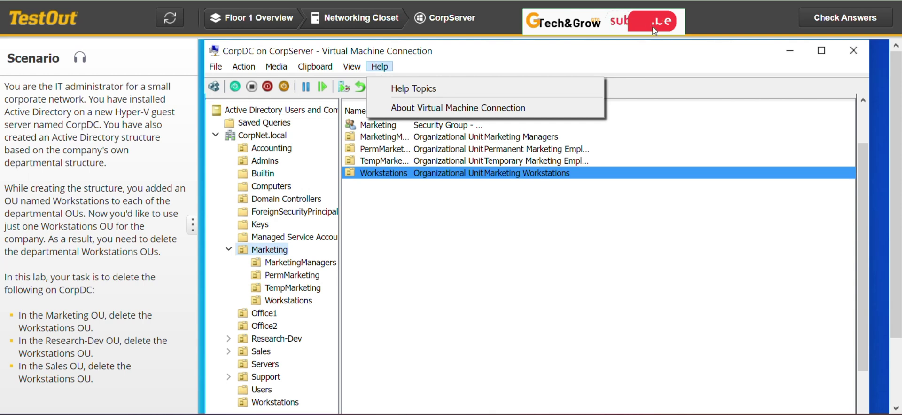
pyautogui.click(329, 94)
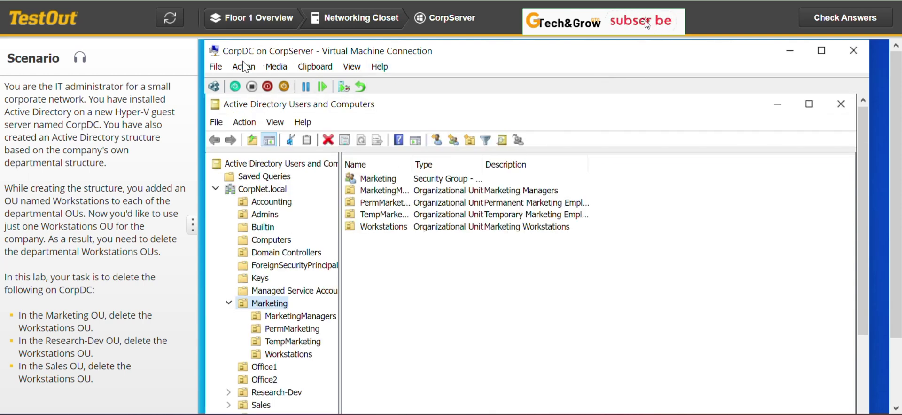
# Turn on View > Advanced Features and expand CorpNet.local to reveal the system containers.
pyautogui.click(284, 125)
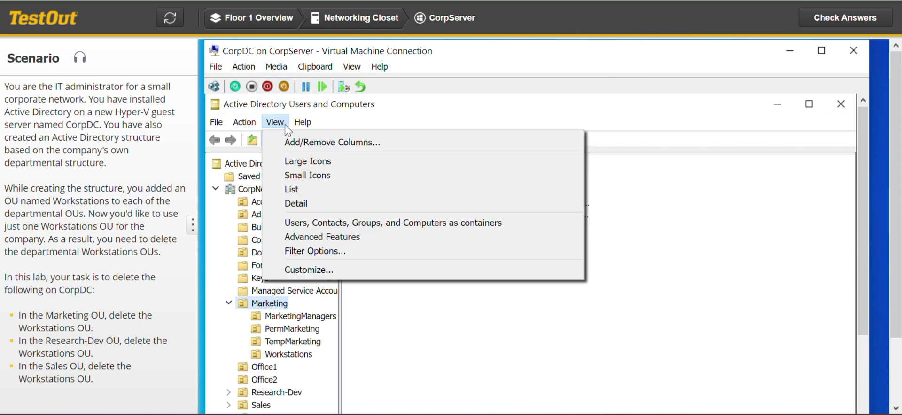
pyautogui.click(319, 239)
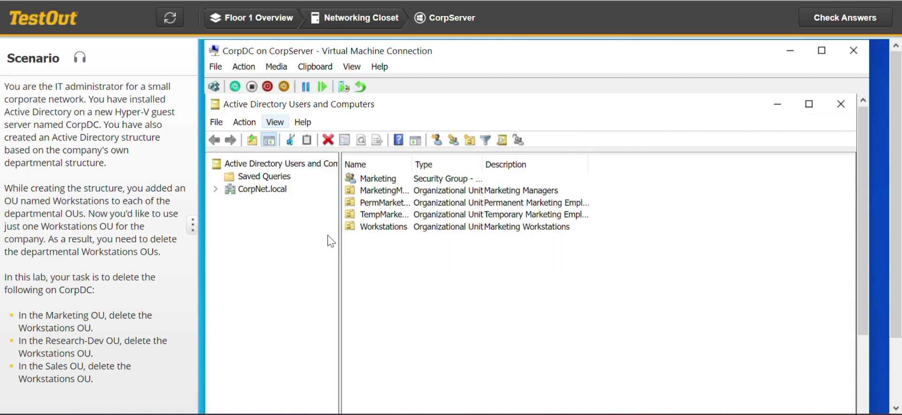
pyautogui.click(215, 189)
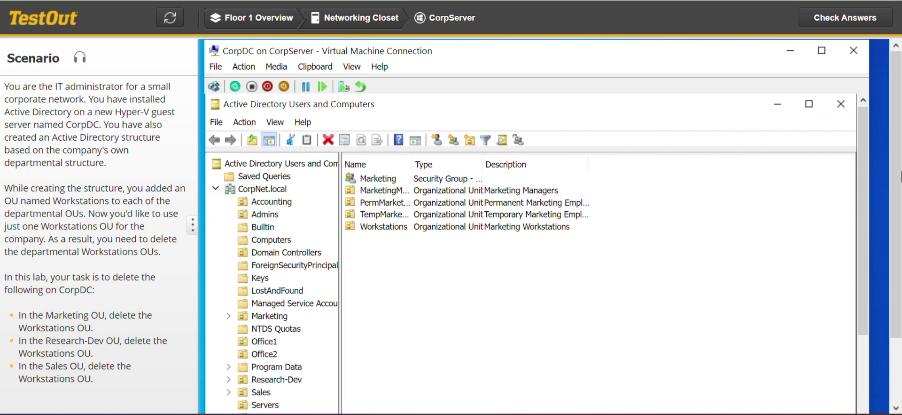
pyautogui.moveTo(862, 172); pyautogui.dragTo(861, 210)
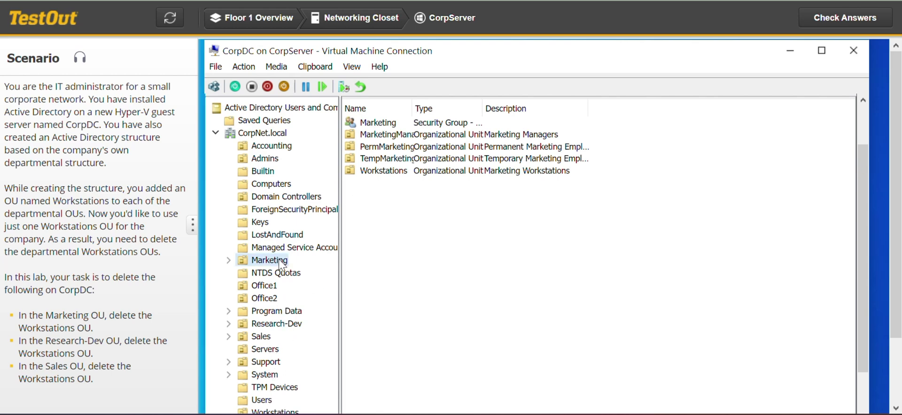
# Uncheck 'Protect object from accidental deletion' on the Object tab of Marketing's Workstations OU.
pyautogui.click(397, 175)
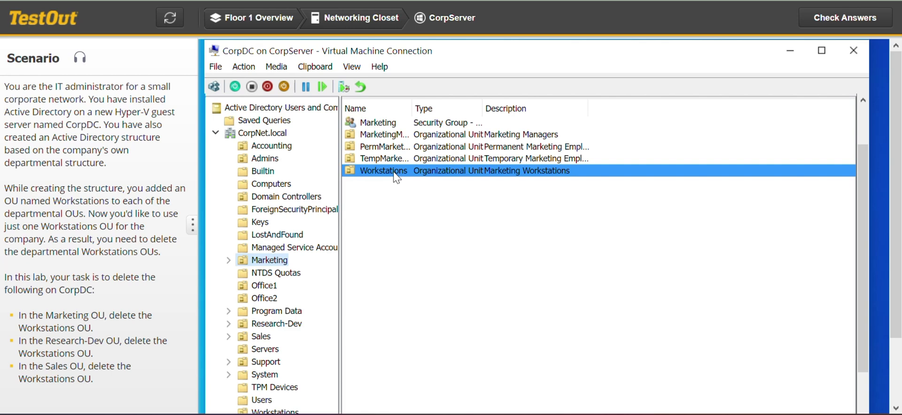
pyautogui.rightClick(399, 178)
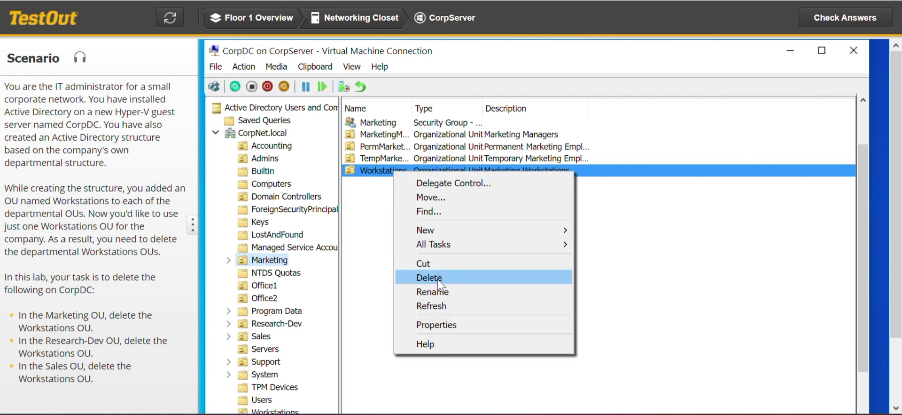
pyautogui.click(445, 326)
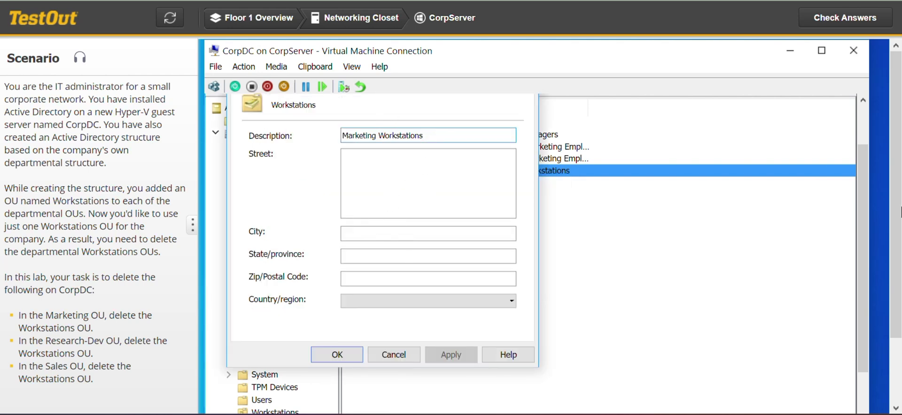
pyautogui.moveTo(864, 217); pyautogui.dragTo(861, 182)
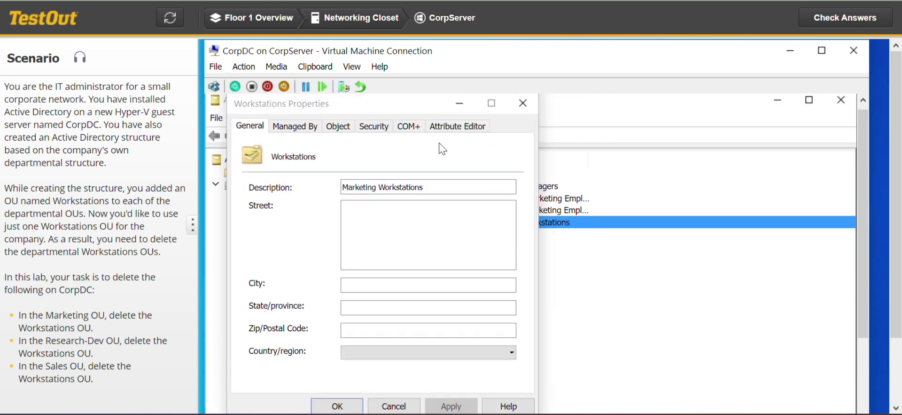
pyautogui.click(338, 126)
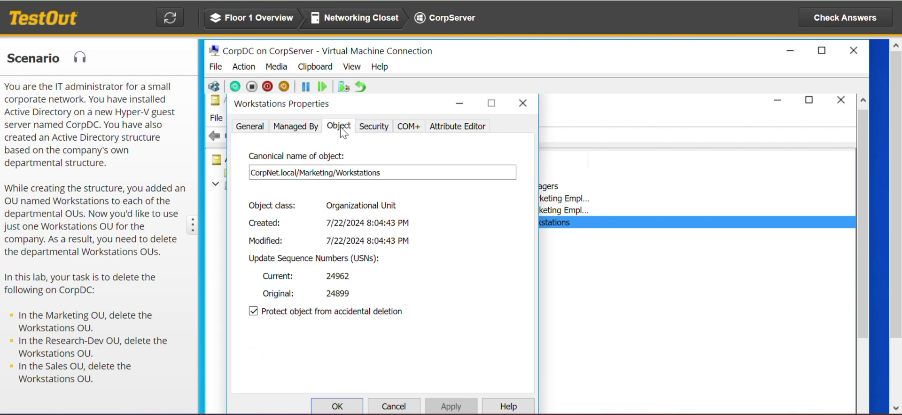
pyautogui.click(253, 311)
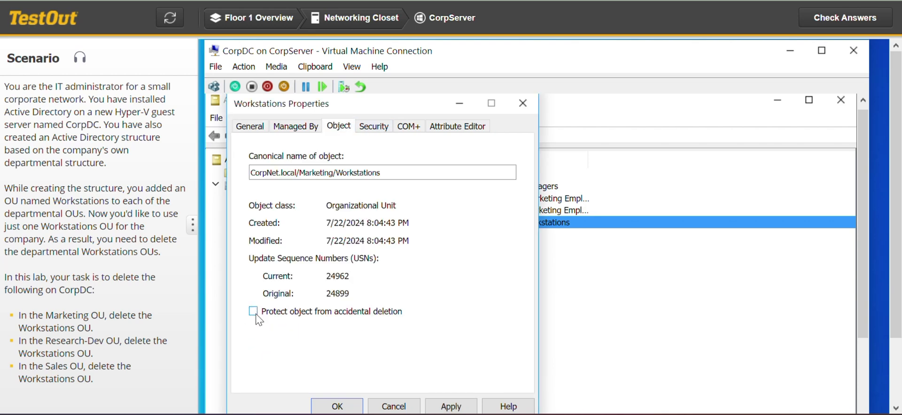
pyautogui.click(341, 404)
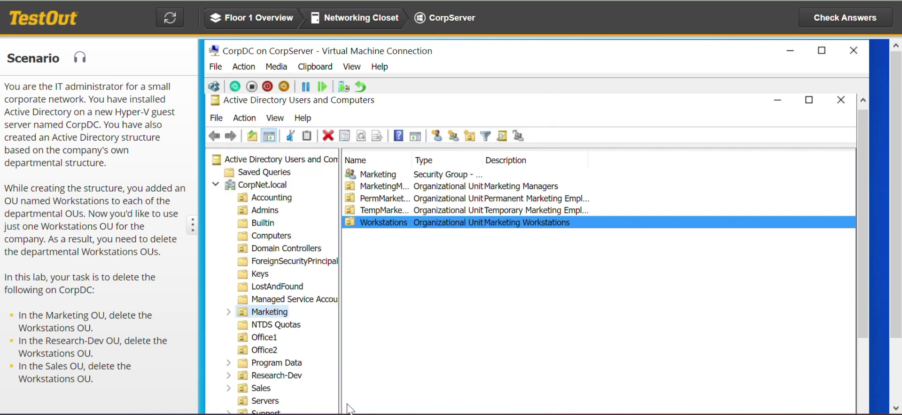
# Delete Marketing's Workstations OU and confirm with Yes.
pyautogui.rightClick(441, 223)
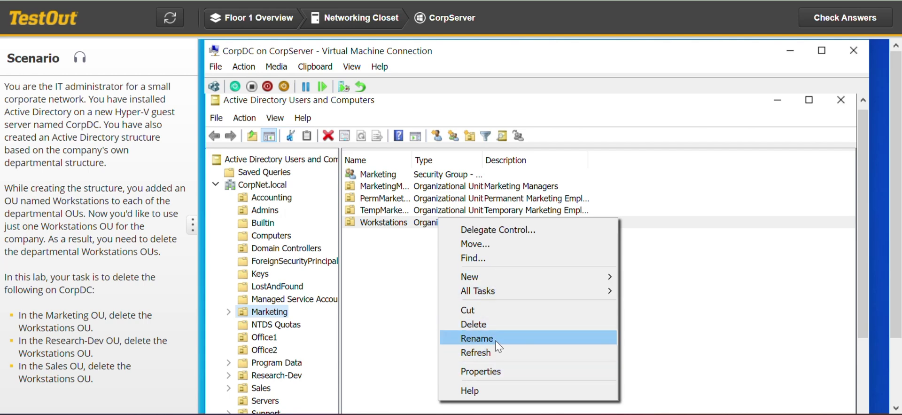
pyautogui.click(494, 319)
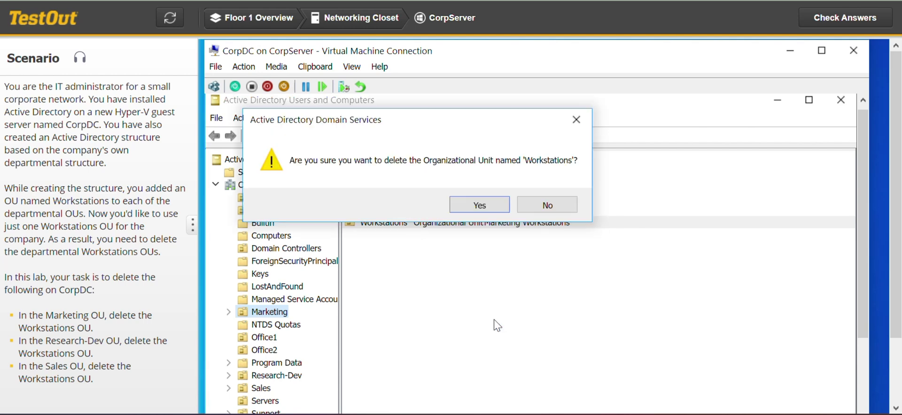
pyautogui.click(496, 214)
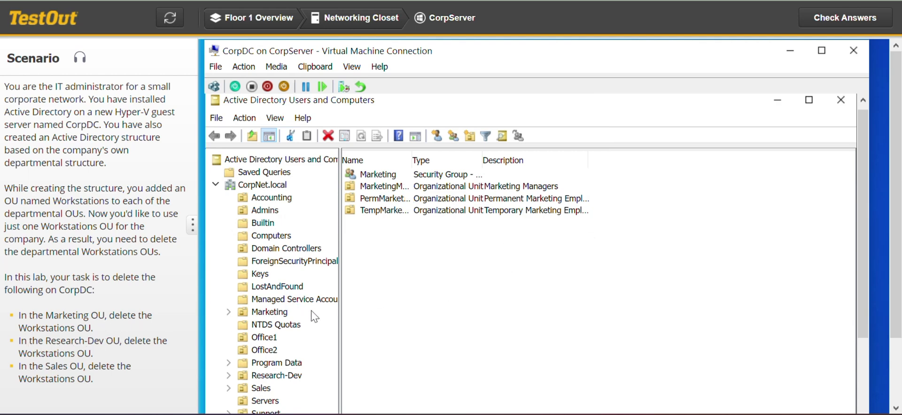
# List Research-Dev's contents and select its Workstations OU, dismissing the actions menu.
pyautogui.click(277, 375)
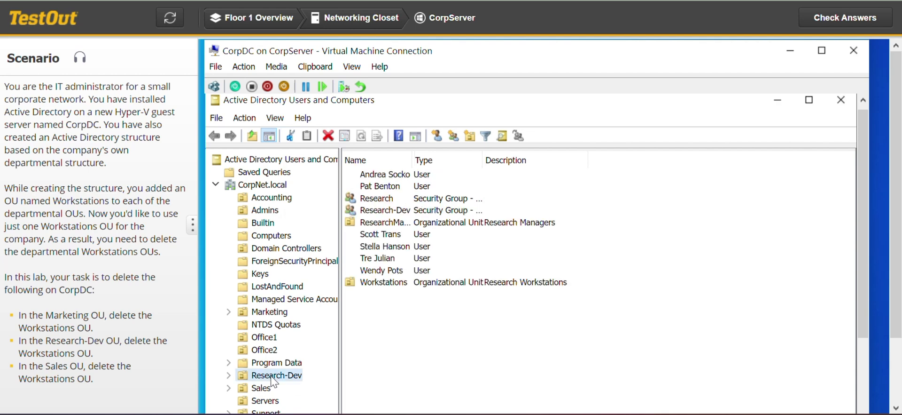
pyautogui.click(399, 283)
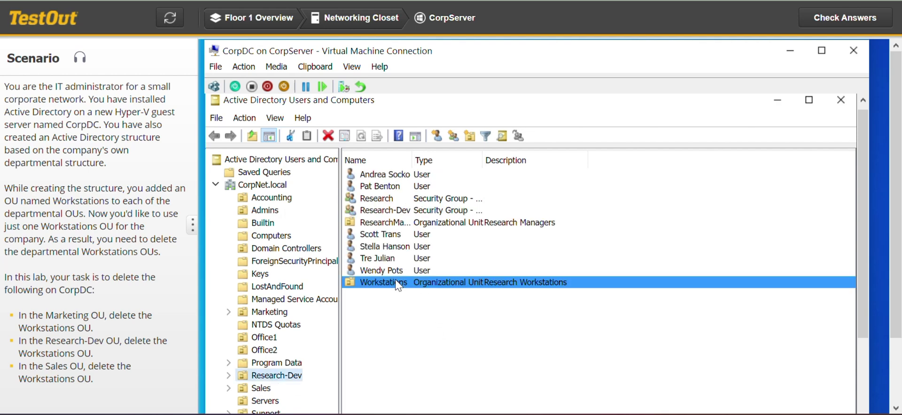
pyautogui.rightClick(398, 284)
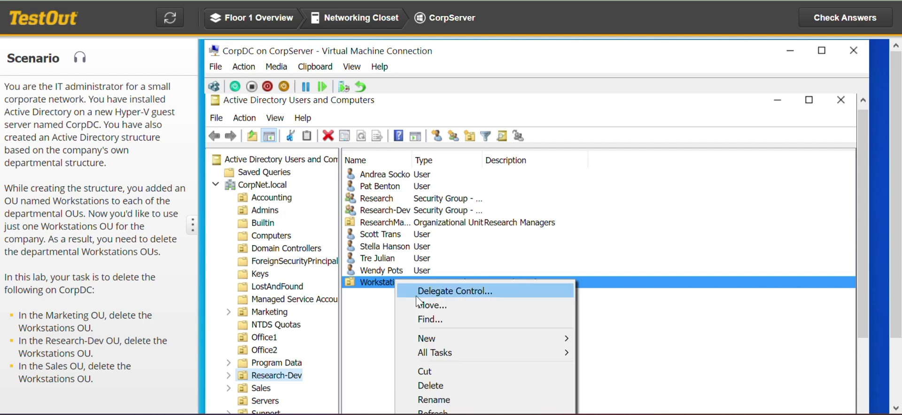
pyautogui.click(459, 379)
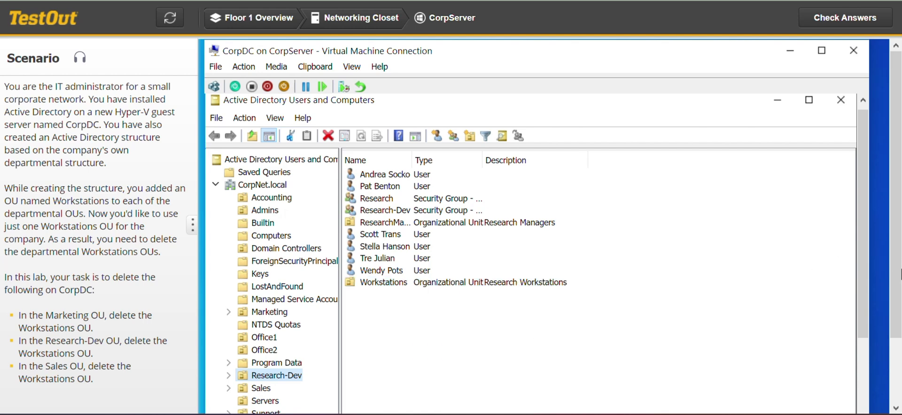
pyautogui.scroll(-1, 898, 267)
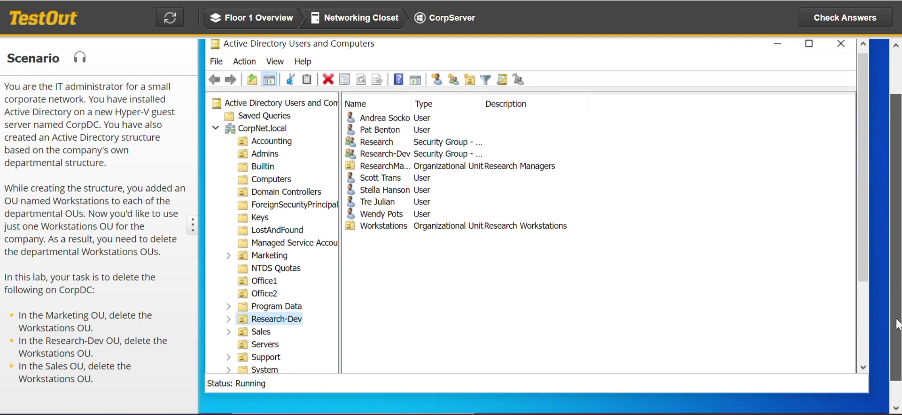
pyautogui.rightClick(533, 228)
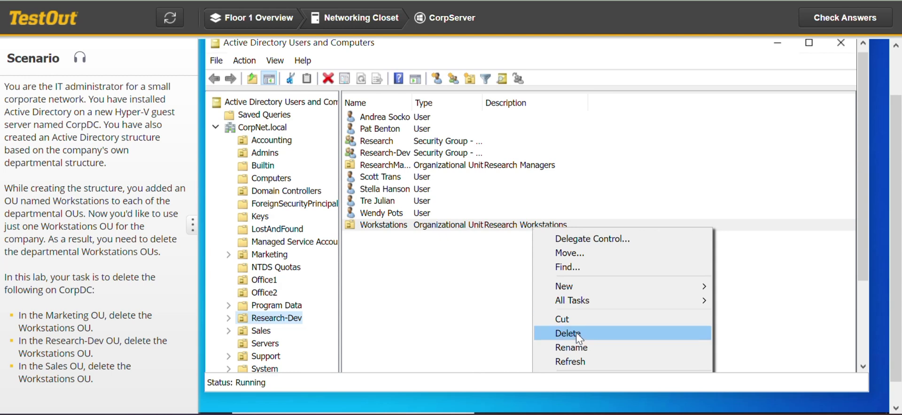
pyautogui.click(861, 266)
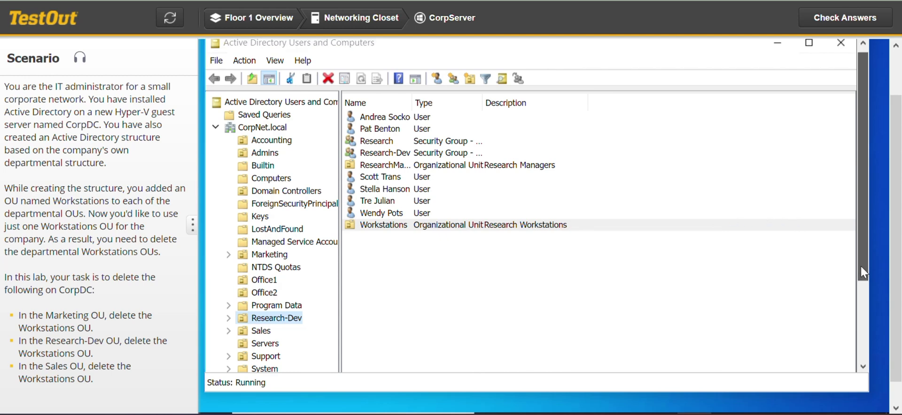
pyautogui.moveTo(861, 266); pyautogui.dragTo(864, 310)
# Uncheck 'Protect object from accidental deletion' for Research-Dev's Workstations OU.
pyautogui.click(519, 161)
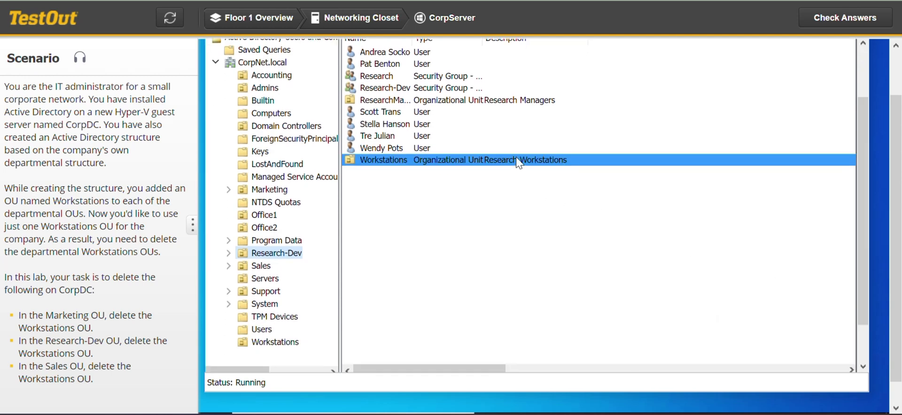
pyautogui.rightClick(519, 160)
pyautogui.click(564, 316)
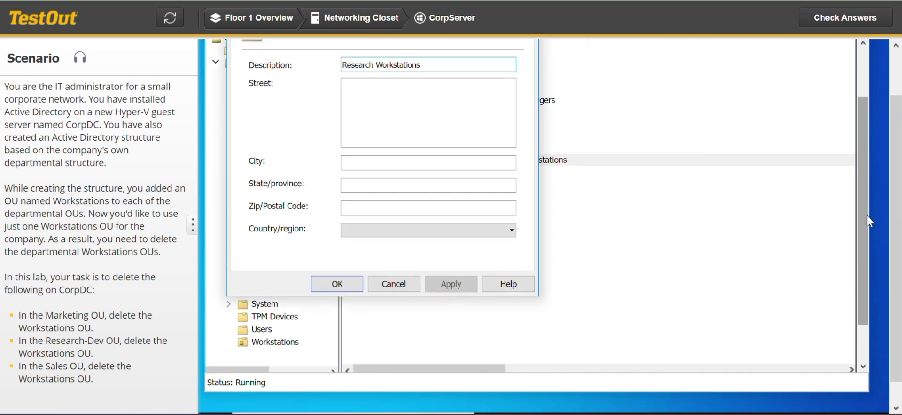
pyautogui.moveTo(867, 216); pyautogui.dragTo(865, 187)
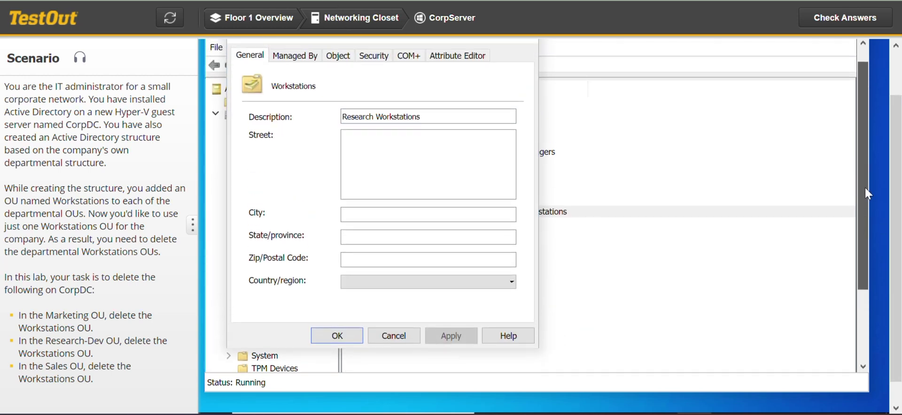
pyautogui.click(339, 56)
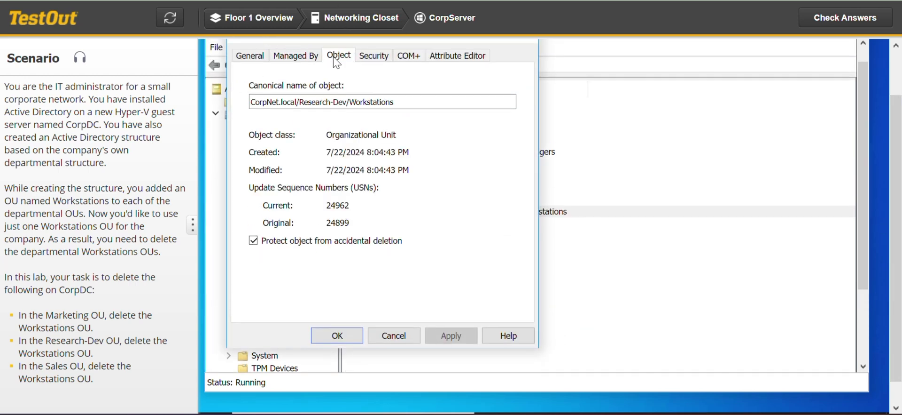
pyautogui.click(253, 241)
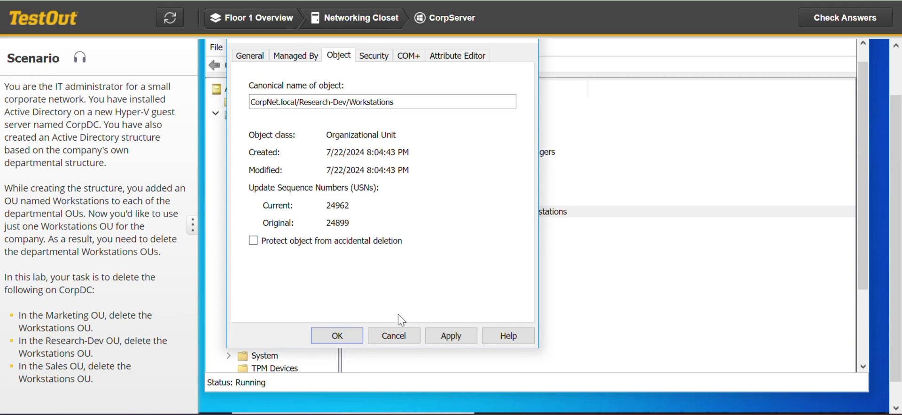
pyautogui.click(338, 335)
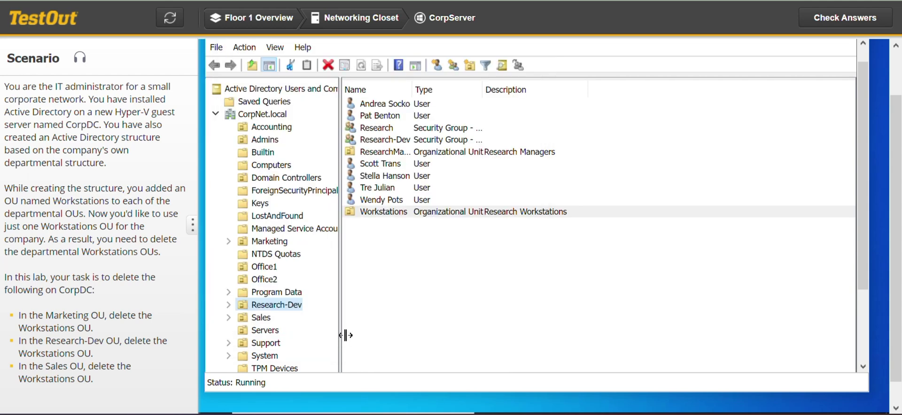
# Delete Research-Dev's Workstations OU and confirm with Yes.
pyautogui.click(426, 217)
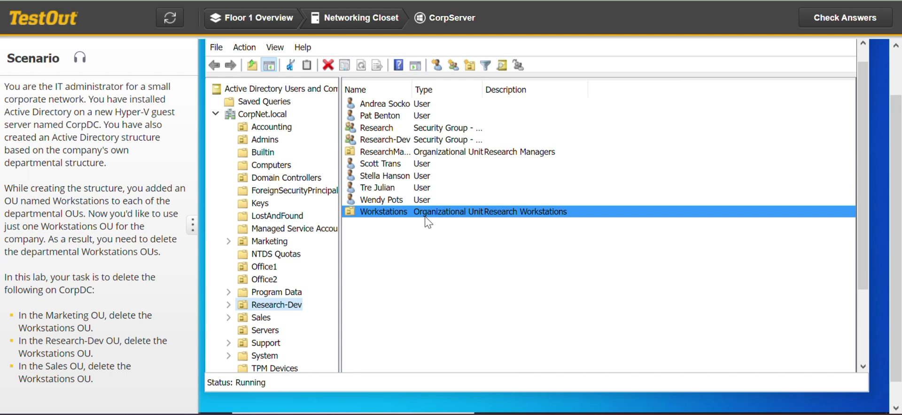
pyautogui.rightClick(428, 221)
pyautogui.click(466, 325)
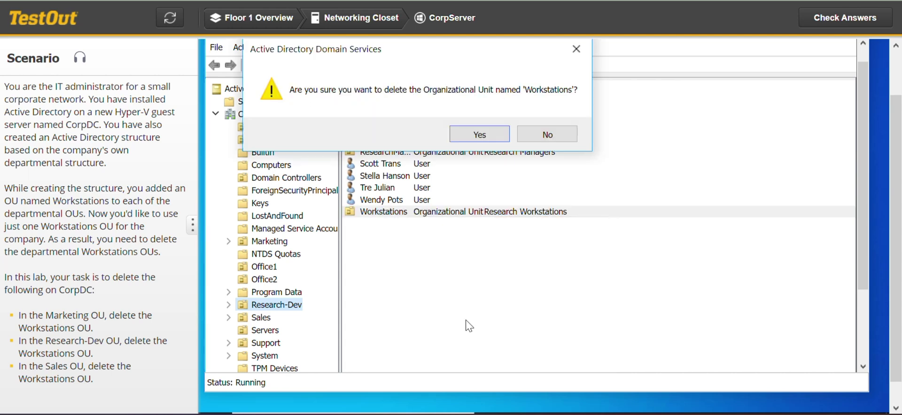
pyautogui.click(489, 137)
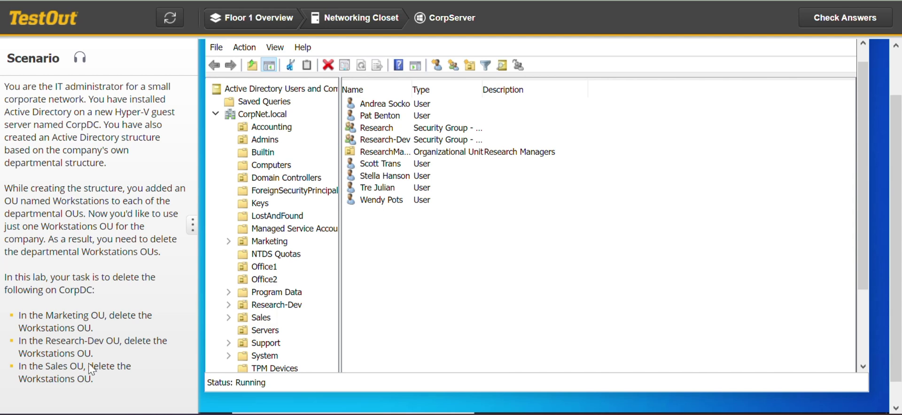
# Uncheck 'Protect object from accidental deletion' for the Sales Workstations OU.
pyautogui.click(242, 314)
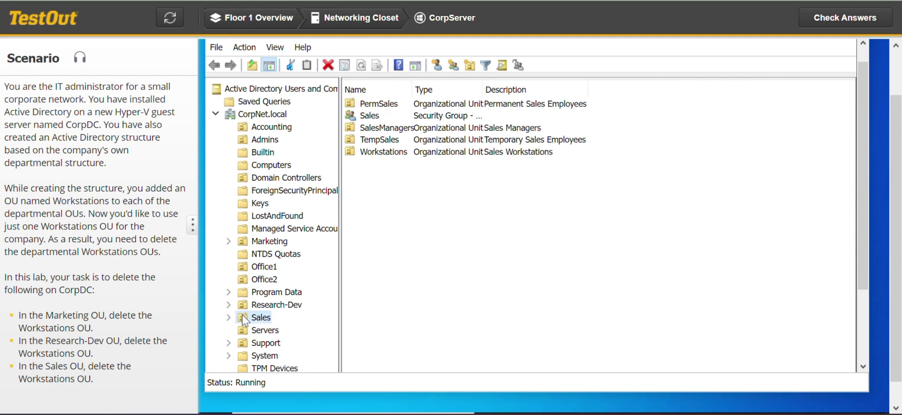
pyautogui.click(422, 155)
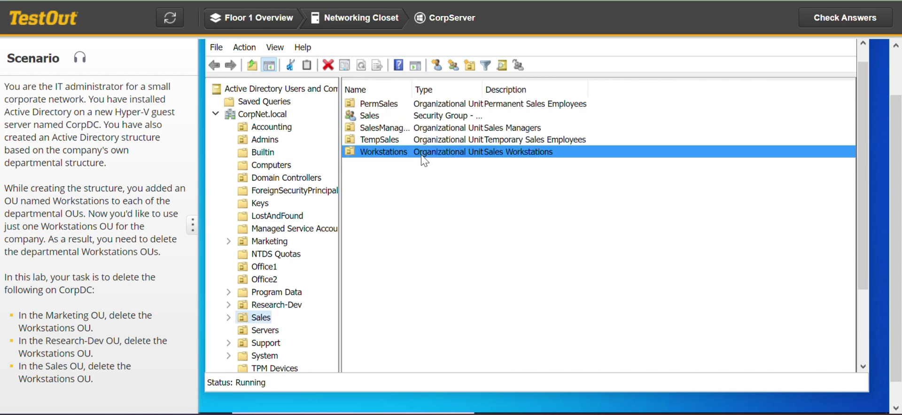
pyautogui.rightClick(422, 153)
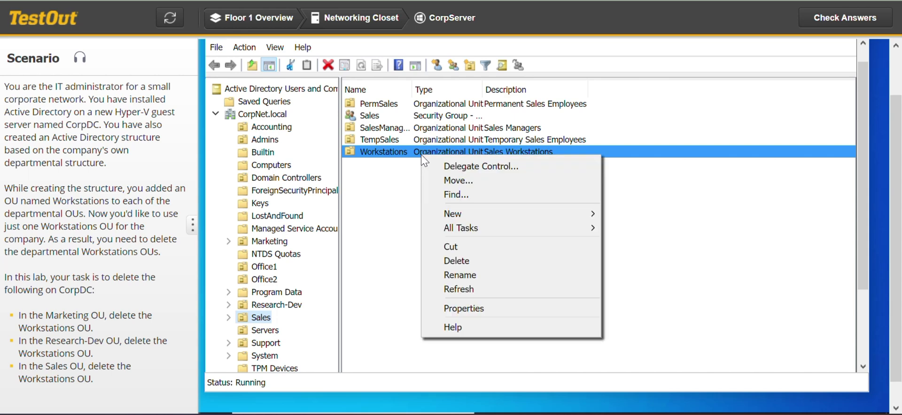
pyautogui.click(464, 307)
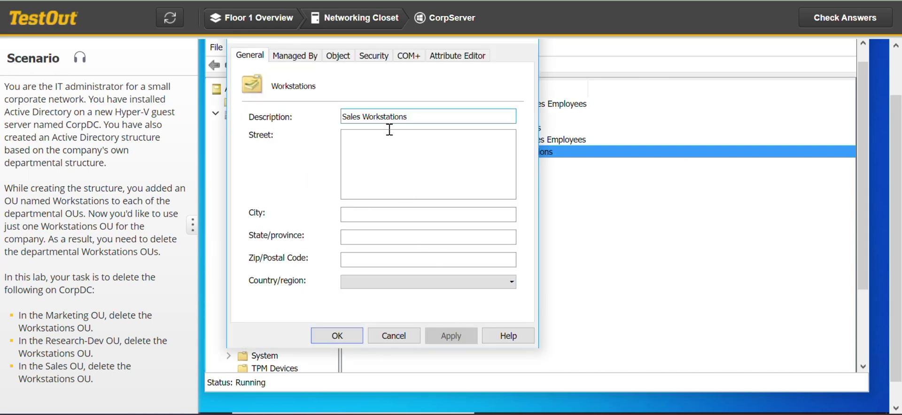
pyautogui.click(342, 58)
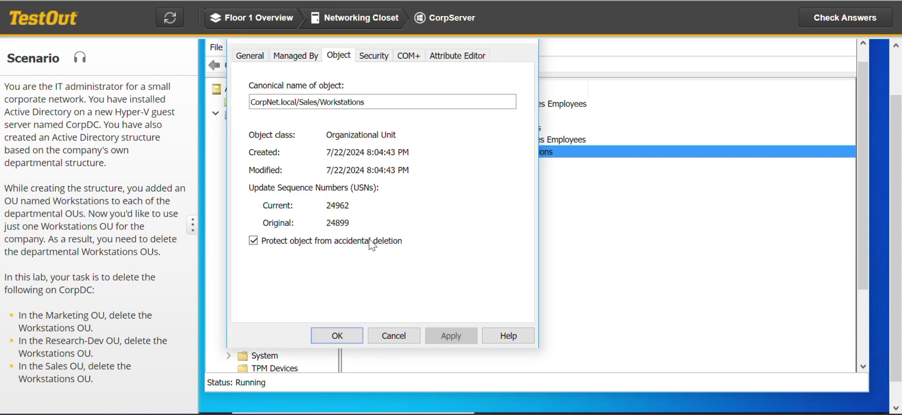
pyautogui.click(254, 240)
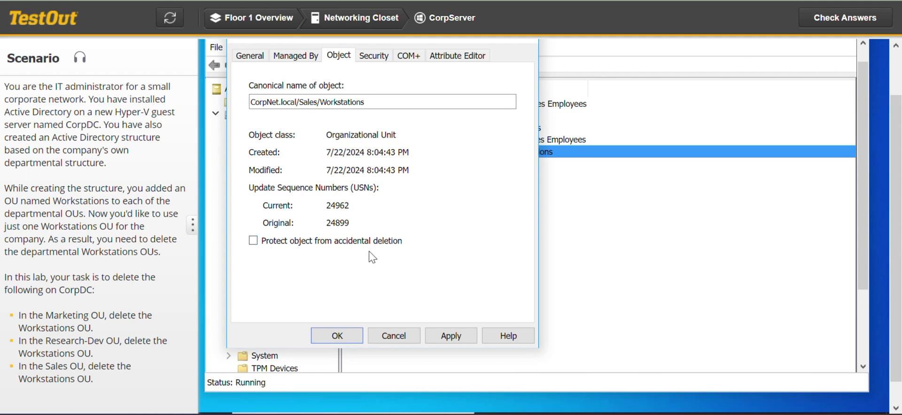
pyautogui.click(337, 335)
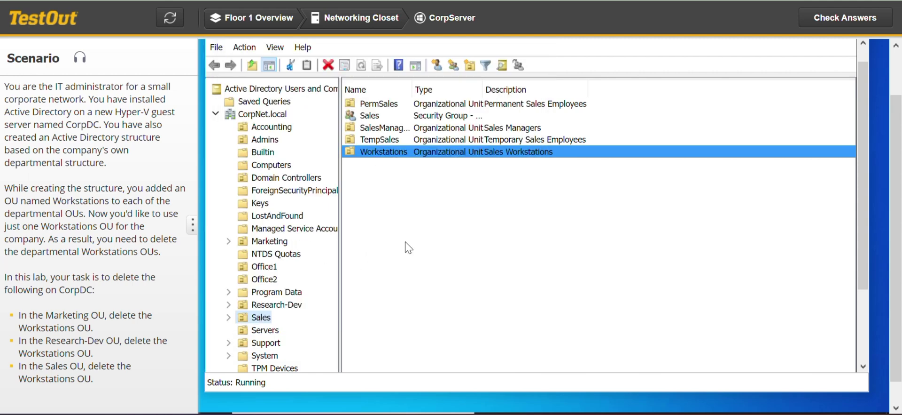
# Delete the Sales Workstations OU, confirm, and check answers for a 3/3 score.
pyautogui.rightClick(441, 155)
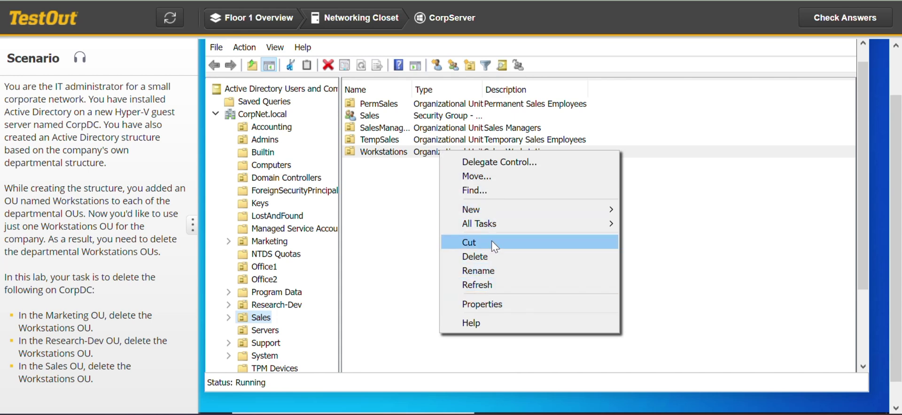
pyautogui.click(492, 254)
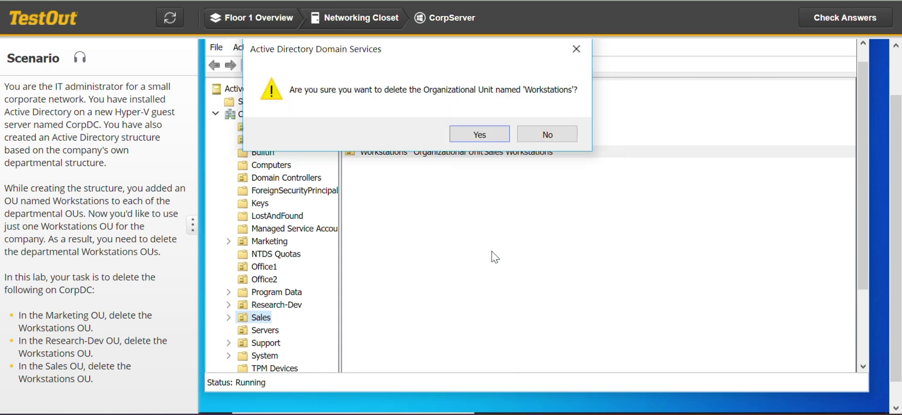
pyautogui.click(486, 137)
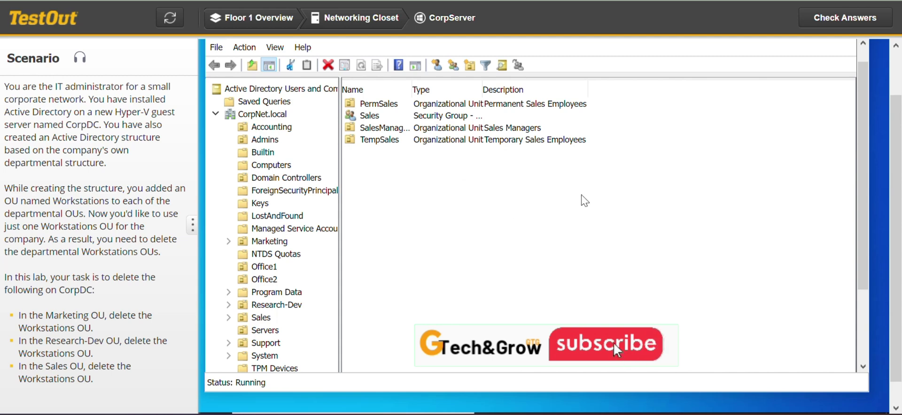
pyautogui.click(841, 23)
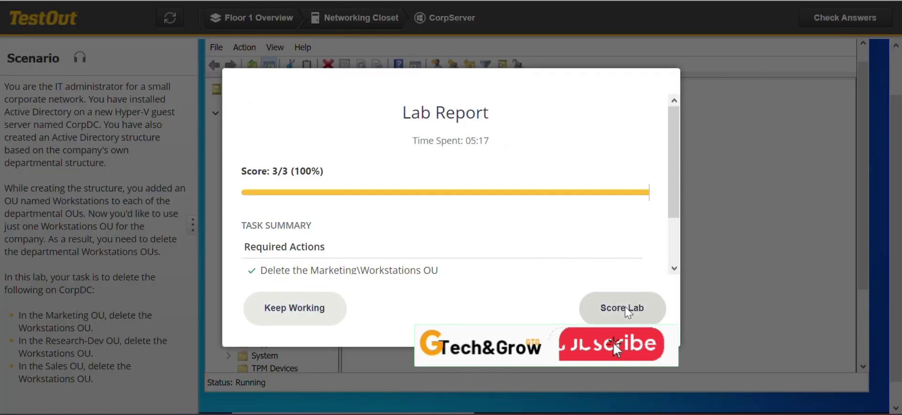